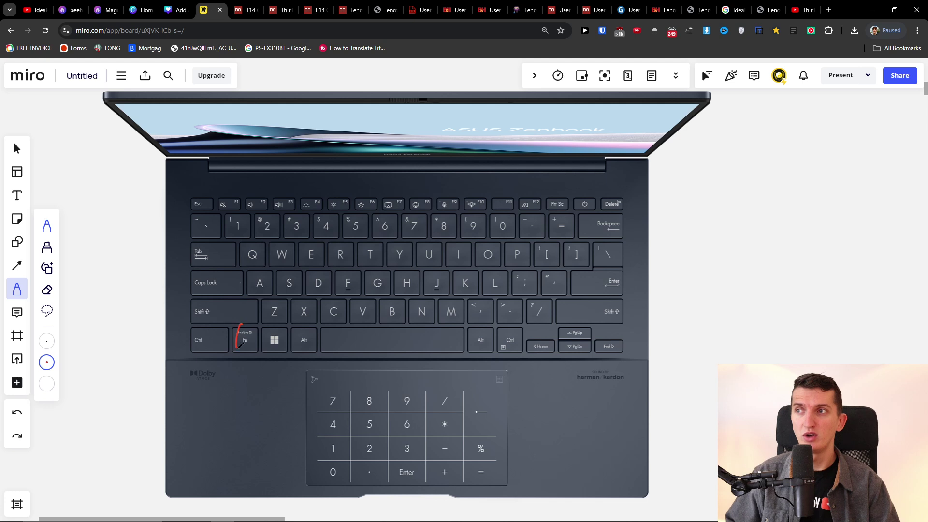
Step: Draw a red pen stroke around the Fn key on the laptop keyboard photo
{"action": "left_click_drag", "start_coordinate": [246, 323], "coordinate": [247, 324]}
{"action": "scroll", "coordinate": [247, 334], "scroll_direction": "up", "scroll_amount": 3}
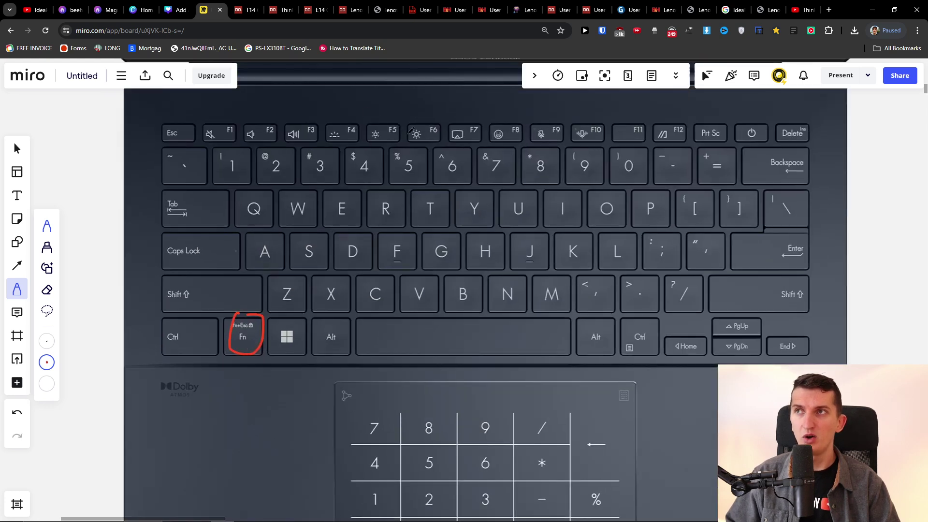
Step: Circle F6, Ctrl, Shift, Windows and B in red, then undo the circles
{"action": "left_click_drag", "start_coordinate": [411, 114], "coordinate": [398, 116]}
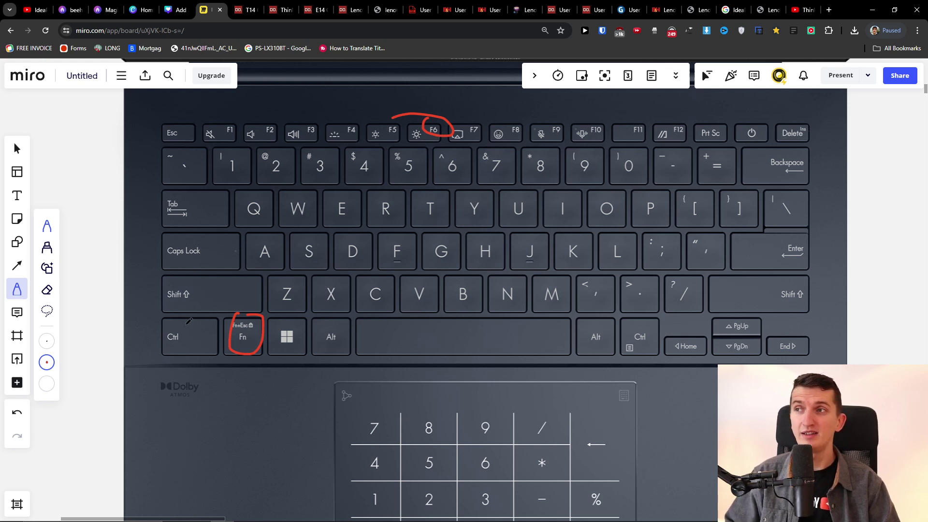
{"action": "mouse_move", "coordinate": [190, 325]}
{"action": "left_mouse_down"}
{"action": "mouse_move", "coordinate": [167, 348]}
{"action": "mouse_move", "coordinate": [163, 315]}
{"action": "left_mouse_up"}
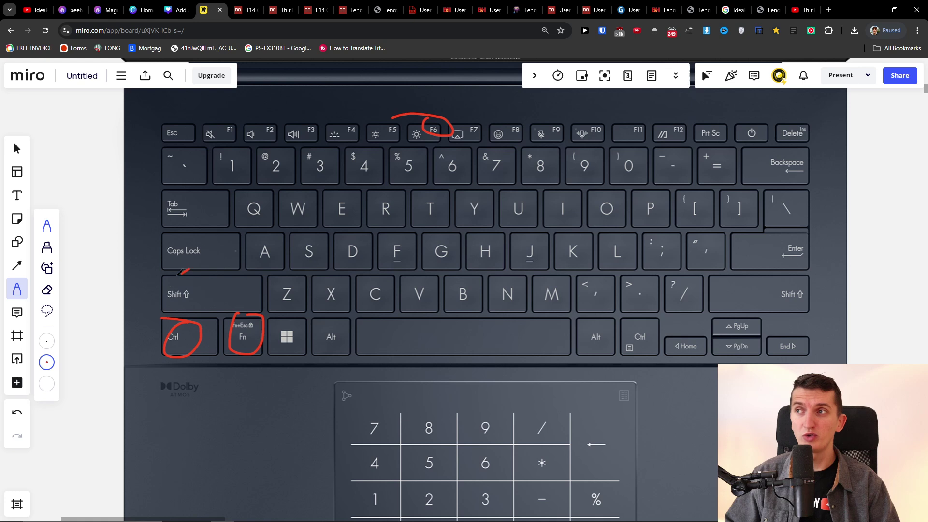
{"action": "left_click_drag", "start_coordinate": [181, 272], "coordinate": [197, 280]}
{"action": "left_click_drag", "start_coordinate": [258, 327], "coordinate": [265, 319]}
{"action": "left_click_drag", "start_coordinate": [435, 274], "coordinate": [475, 293]}
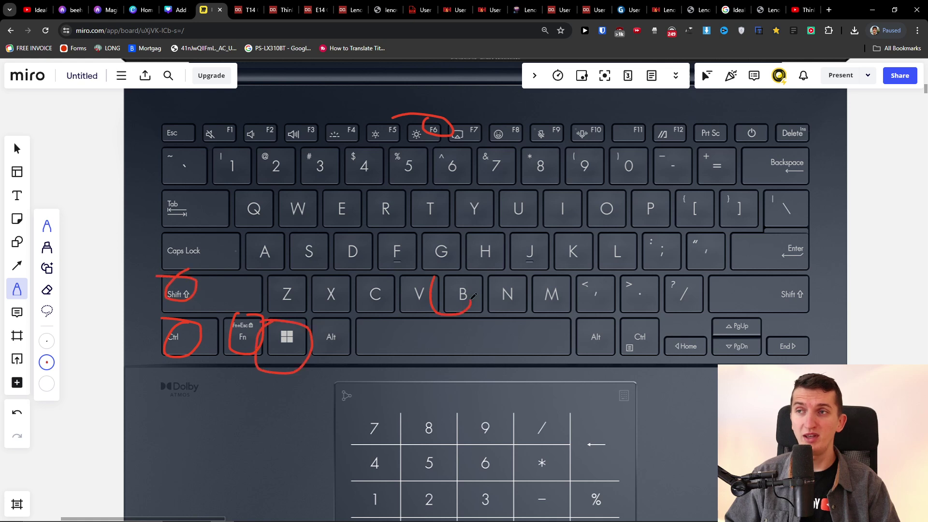
{"action": "key", "text": "ctrl+z"}
{"action": "key", "text": "ctrl+z"}
{"action": "key", "text": "ctrl+z"}
{"action": "key", "text": "ctrl+z"}
{"action": "key", "text": "ctrl+z"}
{"action": "key", "text": "ctrl+z"}
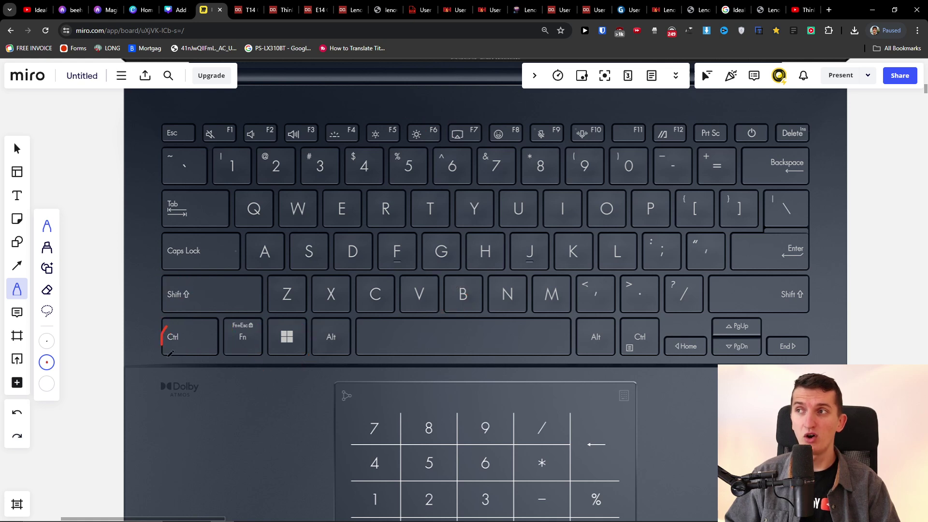
Step: Redraw red circles around Ctrl, Shift, Windows and B, then undo them
{"action": "left_click_drag", "start_coordinate": [171, 352], "coordinate": [167, 316]}
{"action": "left_click_drag", "start_coordinate": [182, 283], "coordinate": [204, 290]}
{"action": "left_click_drag", "start_coordinate": [294, 319], "coordinate": [290, 325]}
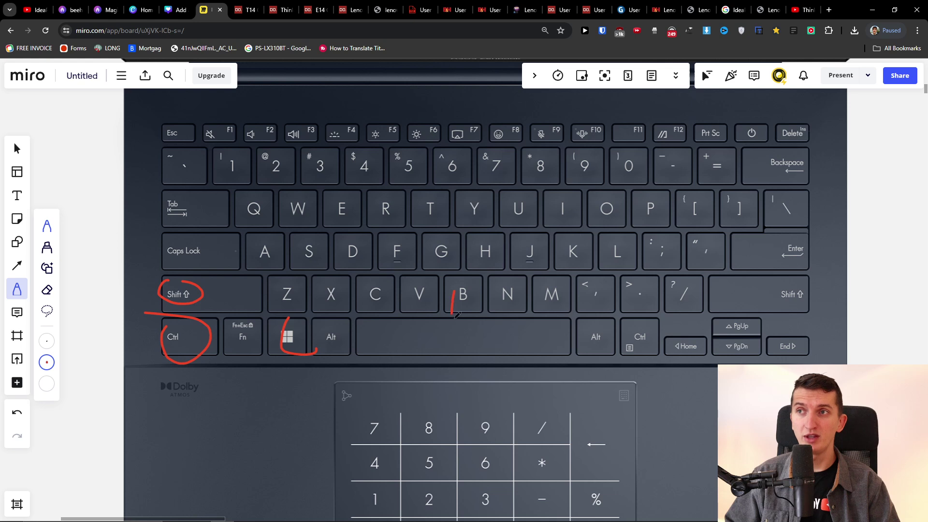
{"action": "left_click_drag", "start_coordinate": [457, 313], "coordinate": [450, 287]}
{"action": "key", "text": "ctrl+z"}
{"action": "key", "text": "ctrl+z"}
{"action": "key", "text": "ctrl+z"}
{"action": "key", "text": "ctrl+z"}
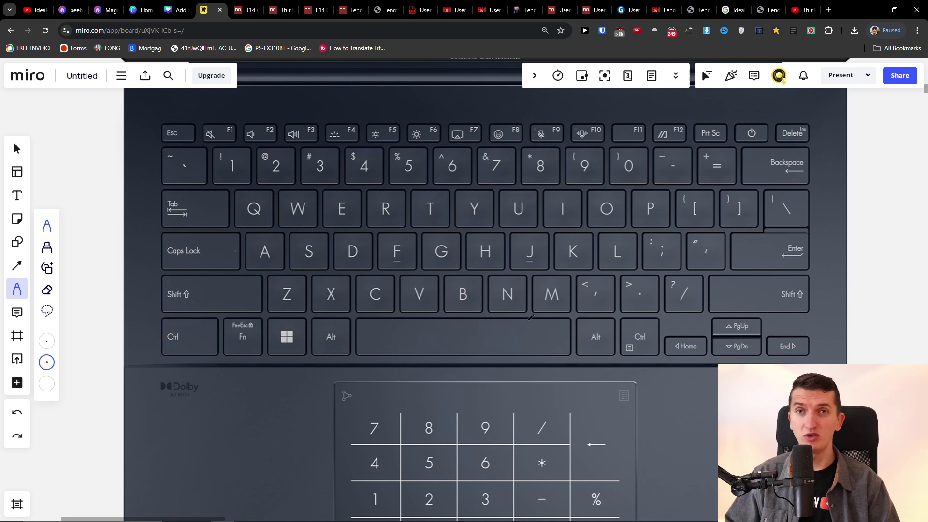
{"action": "scroll", "coordinate": [532, 317], "scroll_direction": "down", "scroll_amount": 2}
{"action": "scroll", "coordinate": [720, 184], "scroll_direction": "down", "scroll_amount": 2}
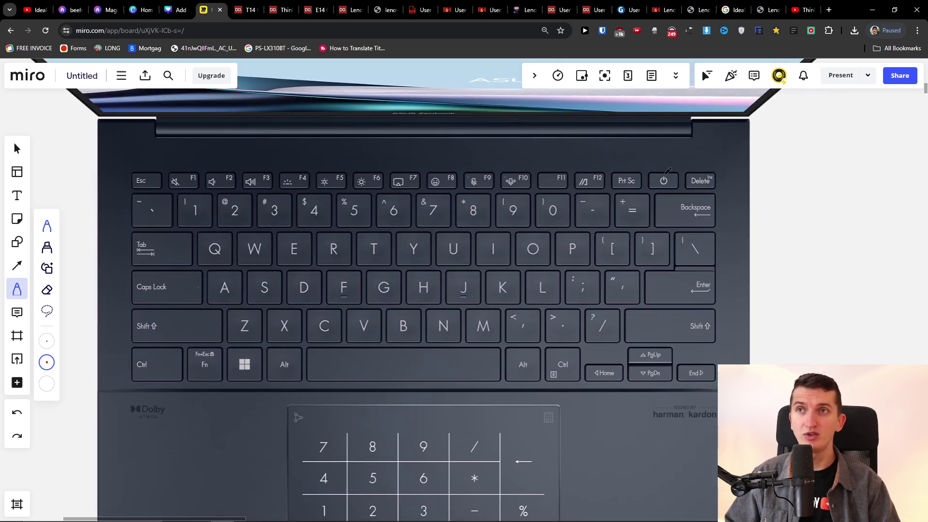
Step: Draw a red pen circle around the power key next to Delete
{"action": "left_click_drag", "start_coordinate": [648, 169], "coordinate": [678, 164]}
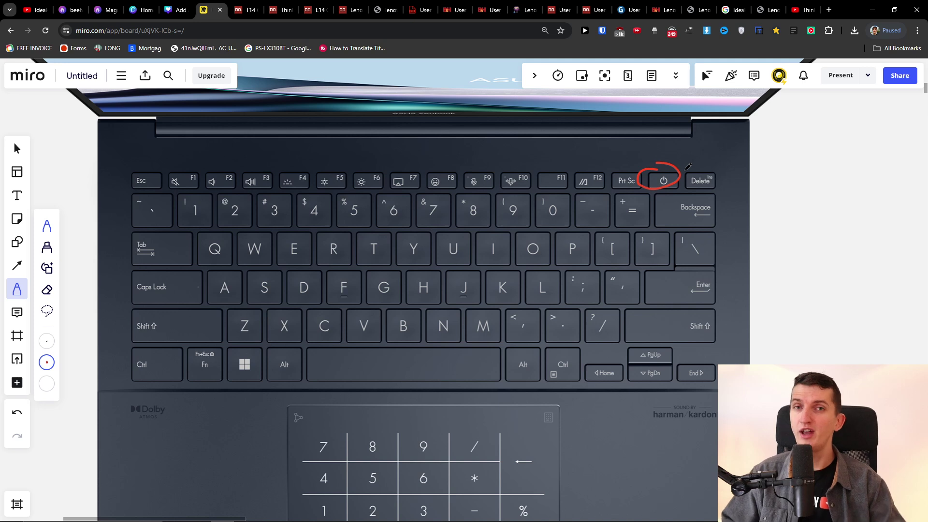